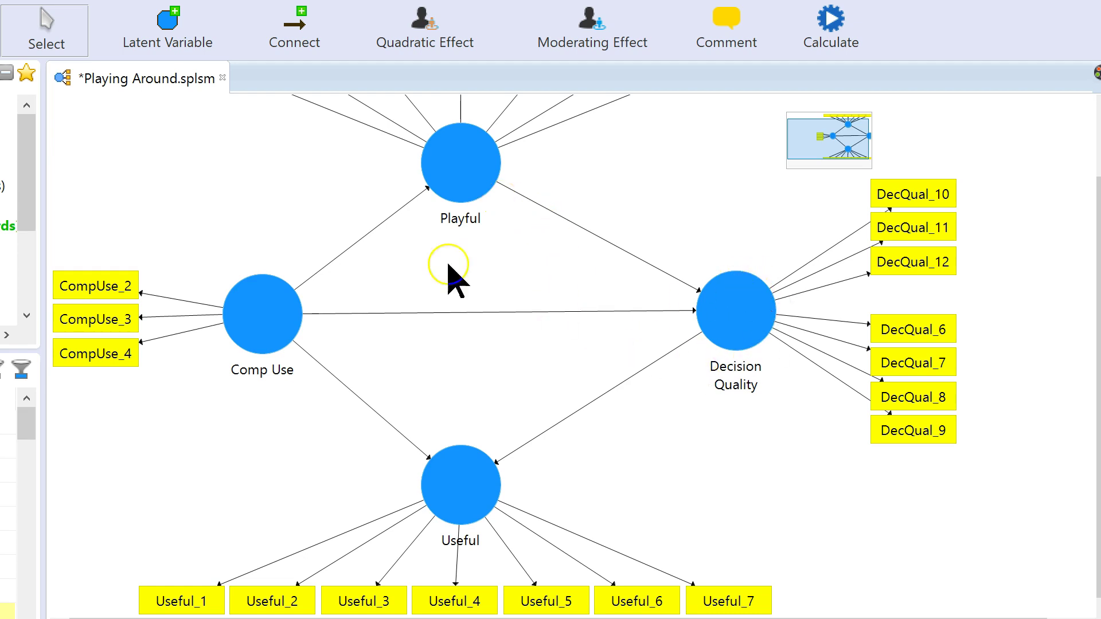
# Step: Delete the Comp Use→Playful and Comp Use→Useful arrows from the path model
pyautogui.click(427, 190)
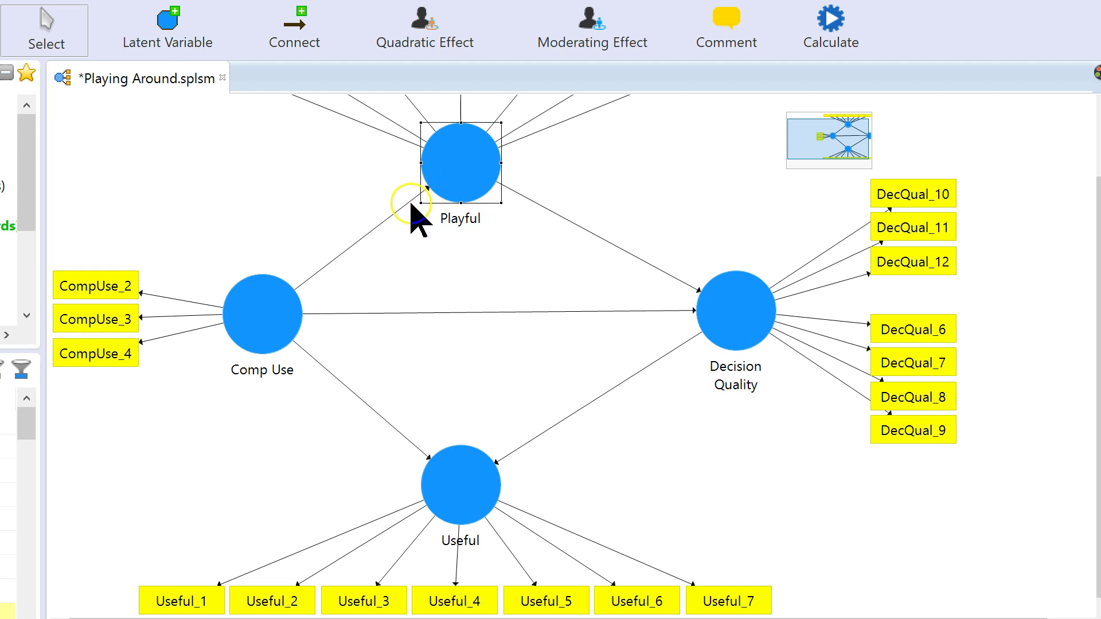
pyautogui.click(413, 216)
pyautogui.click(404, 207)
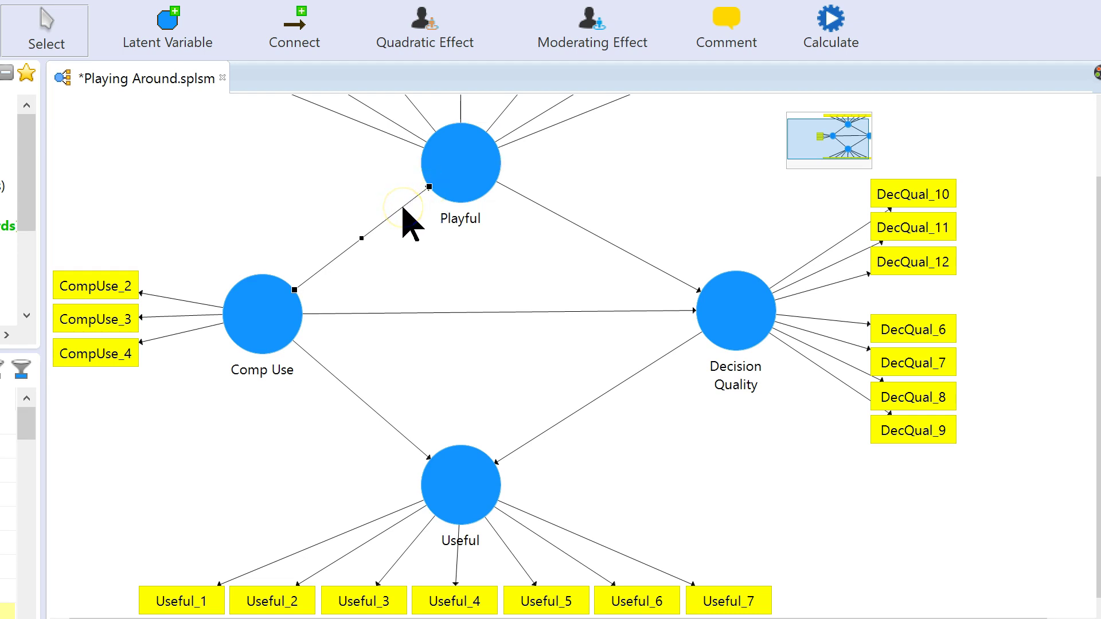
pyautogui.press('Delete')
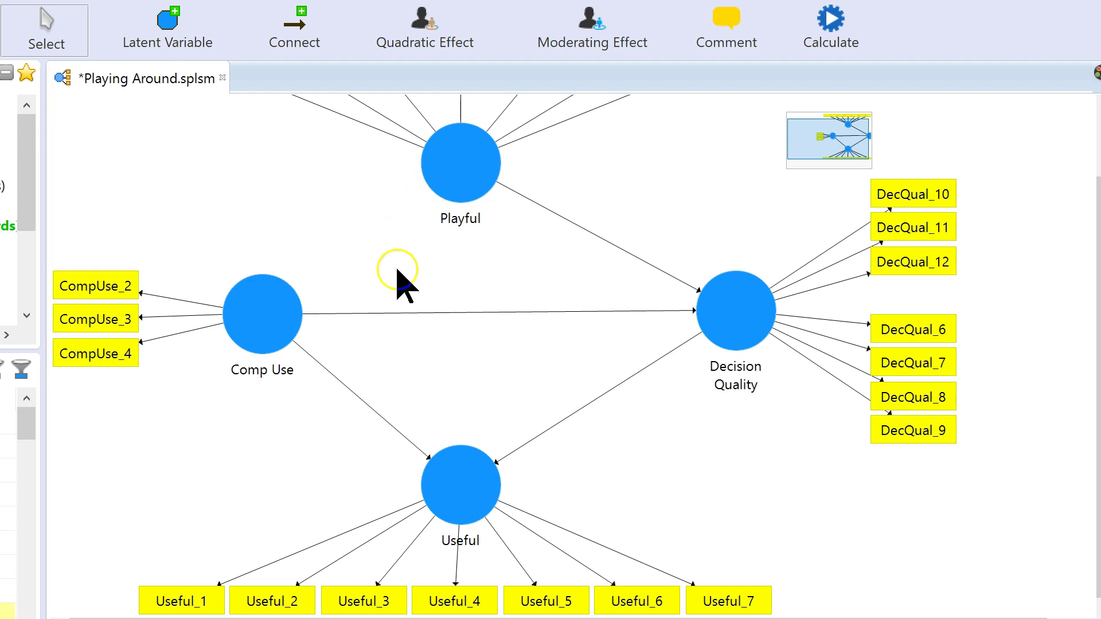
pyautogui.click(357, 396)
pyautogui.press('Delete')
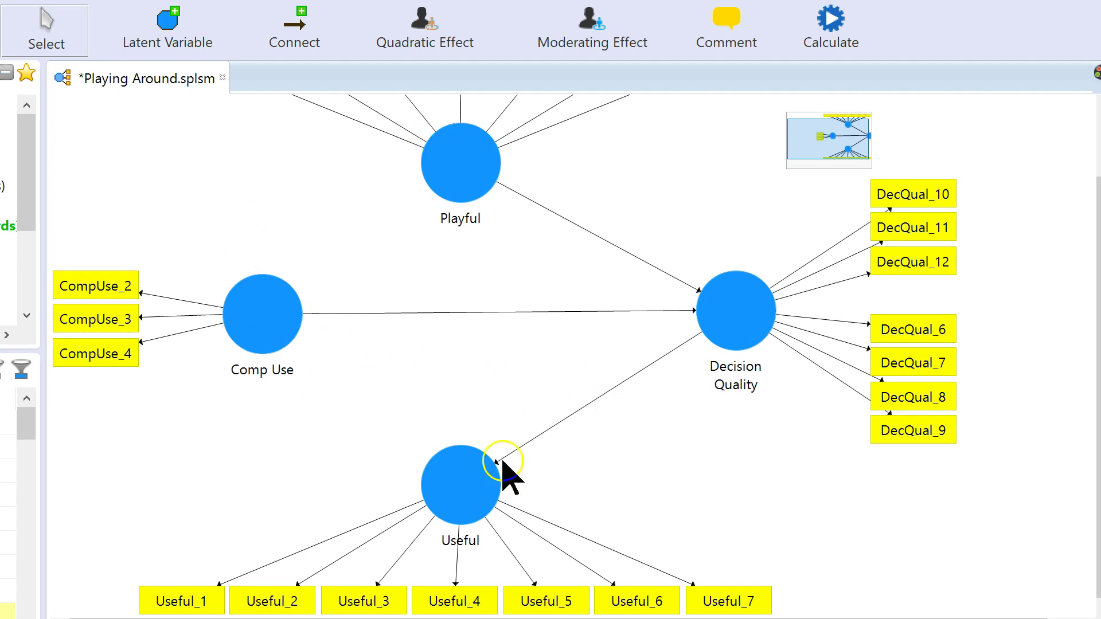
# Step: Run the consistent PLS algorithm with factor weighting, producing Run No. 6 (coefficients 0.102, 0.262, 0.607)
pyautogui.click(834, 42)
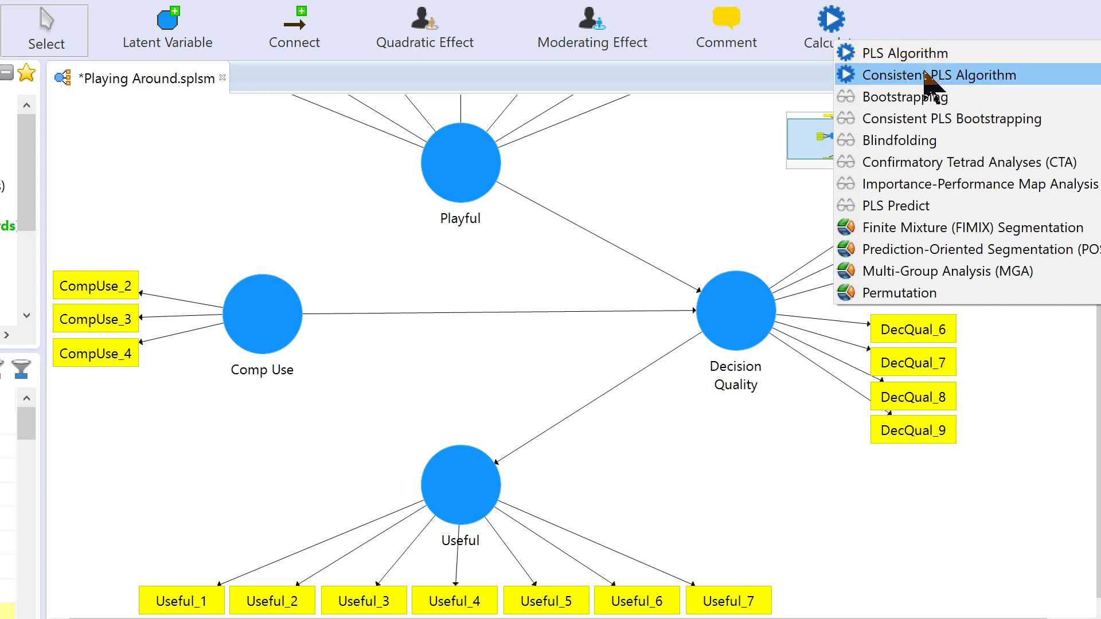
pyautogui.click(924, 75)
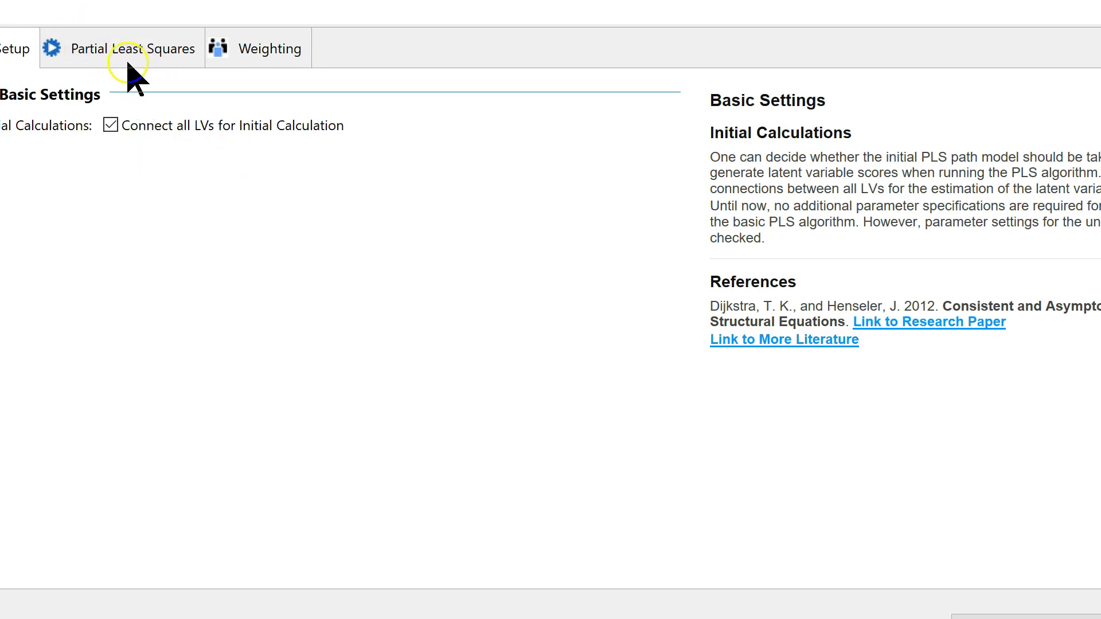
pyautogui.click(122, 61)
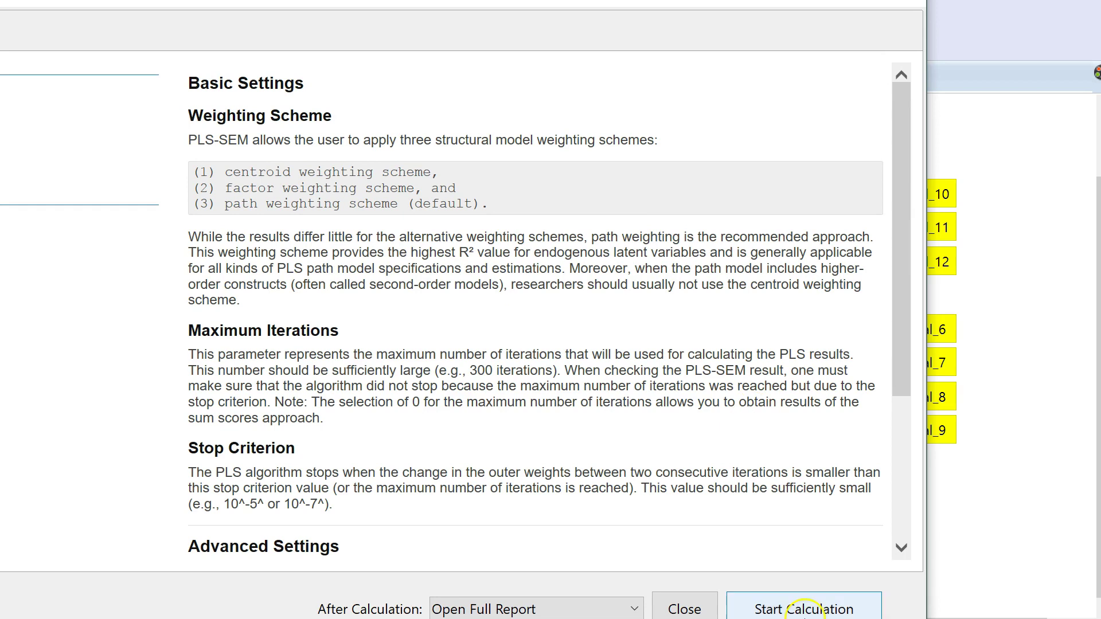
pyautogui.click(803, 610)
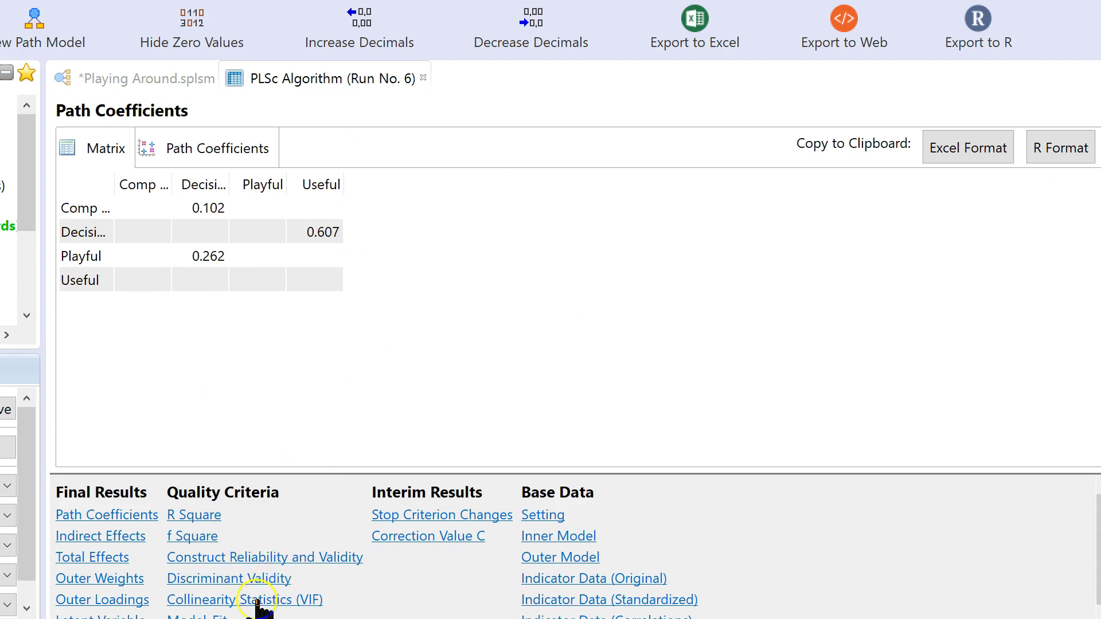
# Step: Show the inner VIF values and point out the 1.228 values for Comp Use and Playful
pyautogui.click(286, 608)
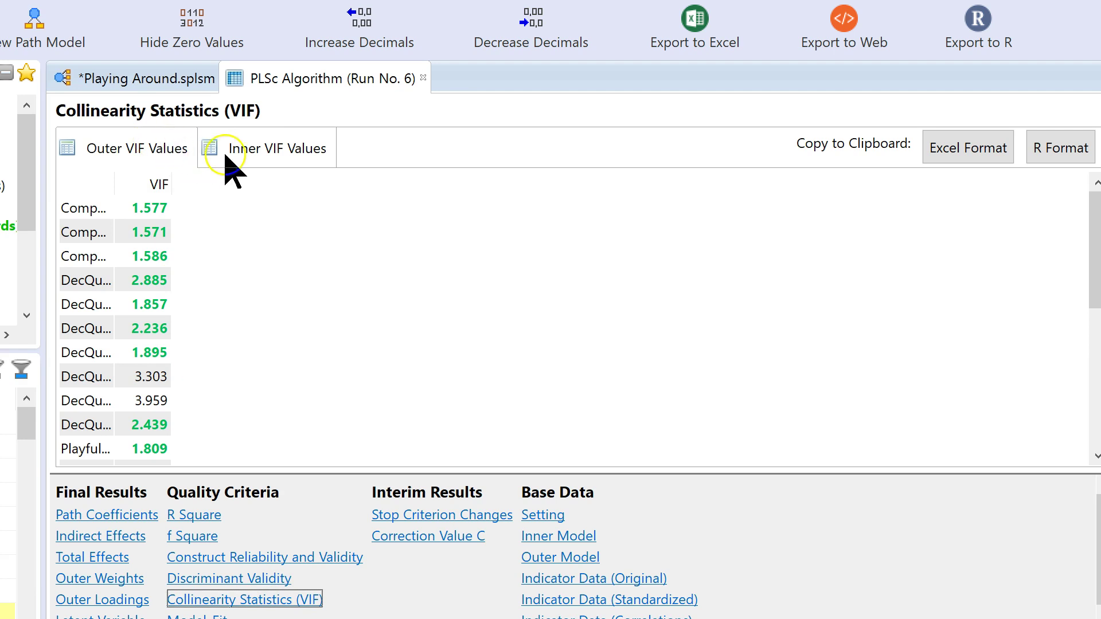
pyautogui.click(274, 157)
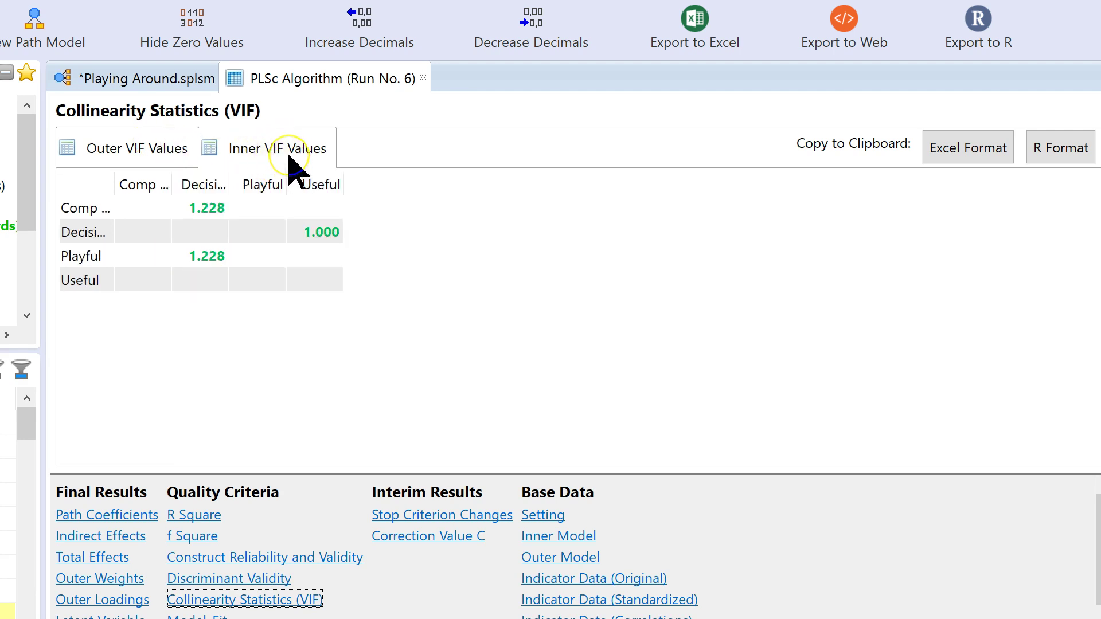
pyautogui.click(202, 261)
pyautogui.click(206, 216)
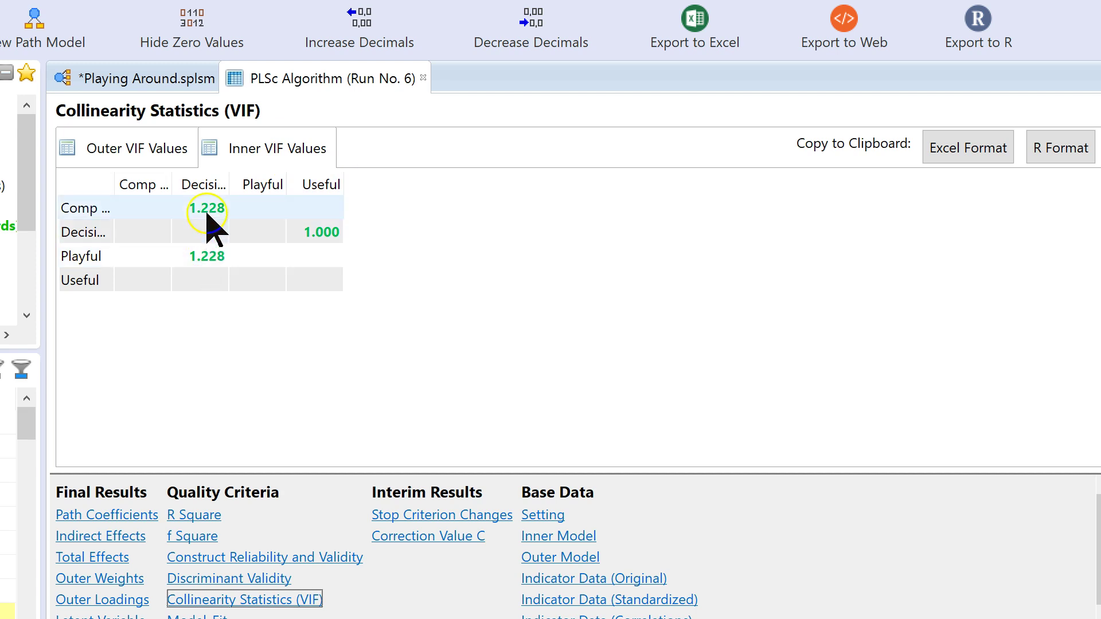
pyautogui.click(203, 261)
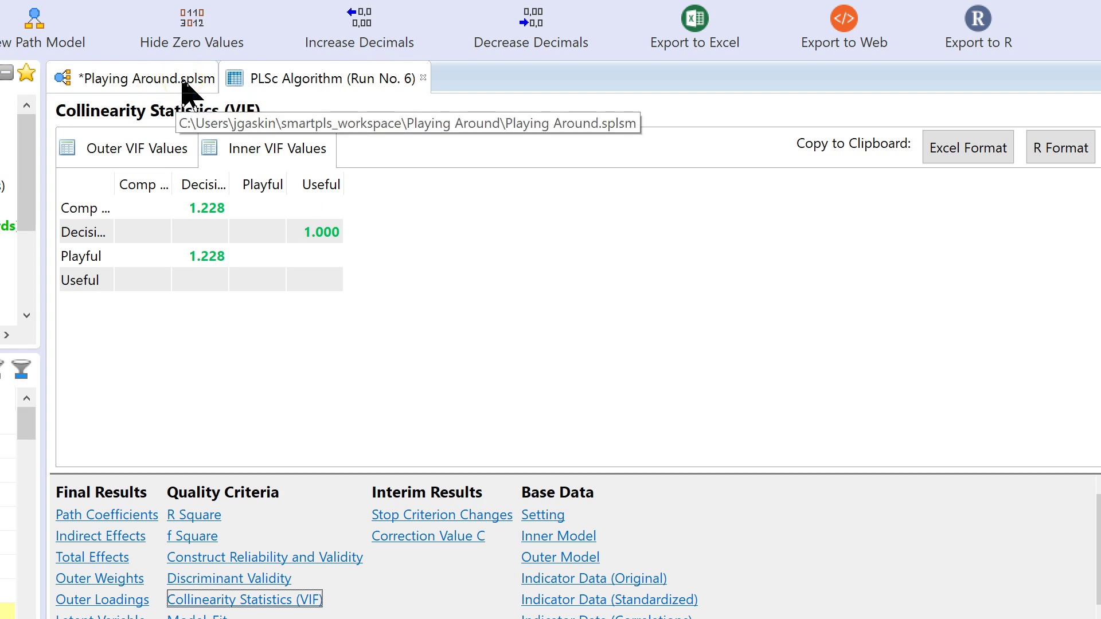
# Step: Back in the path model, remove the Playful→Decision Quality path
pyautogui.click(118, 83)
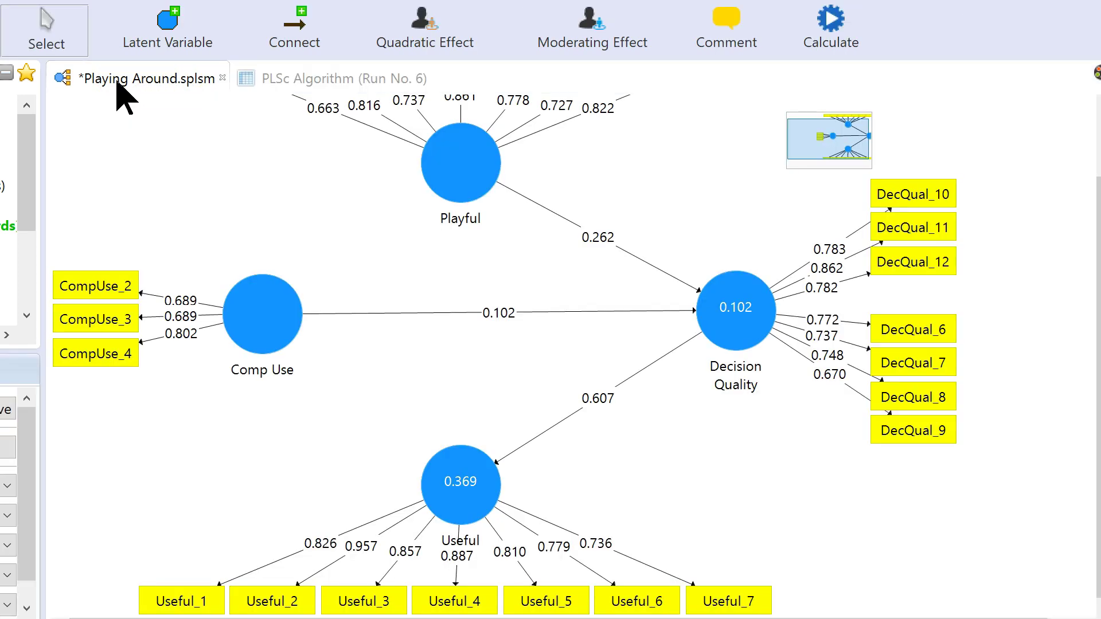
pyautogui.click(607, 247)
pyautogui.press('Delete')
# Step: Connect Comp Use, Decision Quality and Useful into Playful and run consistent PLS (Run No. 7)
pyautogui.scroll(3, 631, 386)
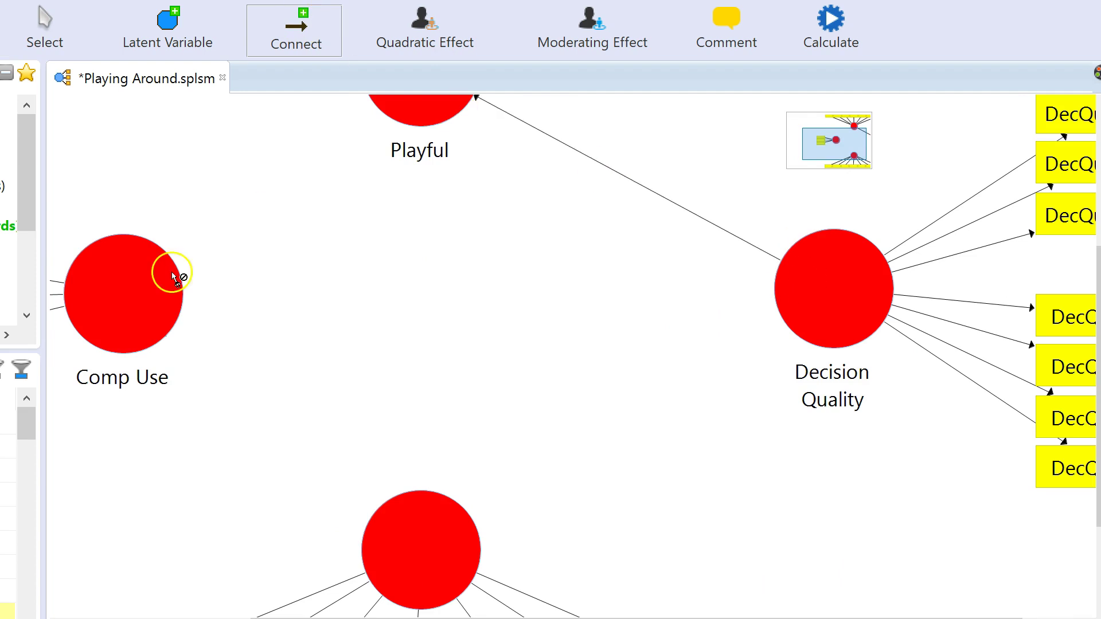
pyautogui.moveTo(175, 278); pyautogui.dragTo(423, 106)
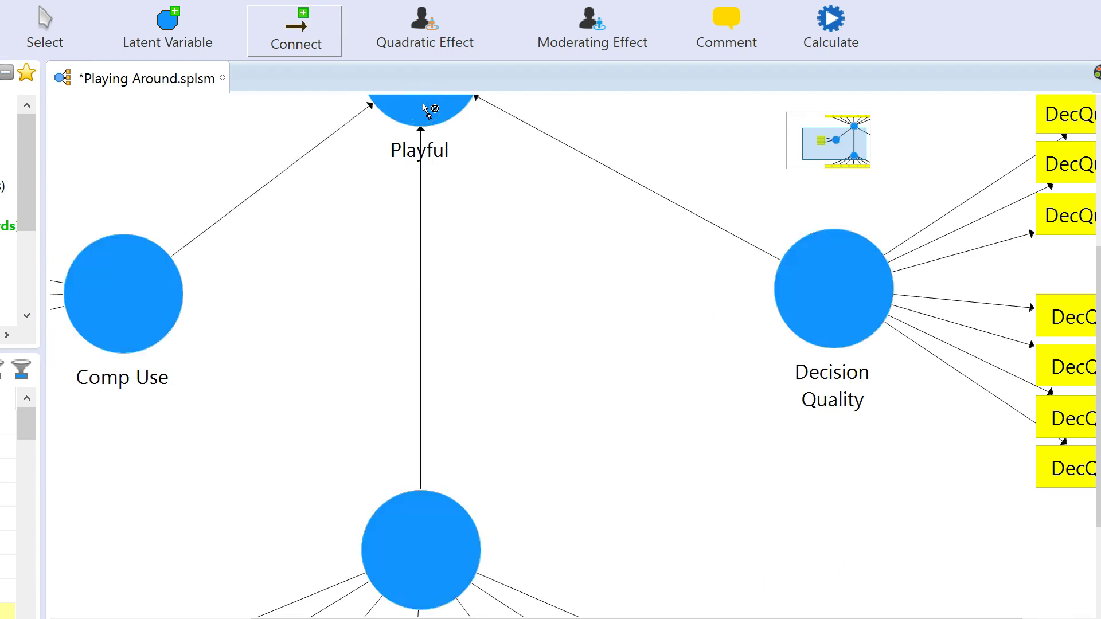
pyautogui.click(422, 115)
pyautogui.click(482, 347)
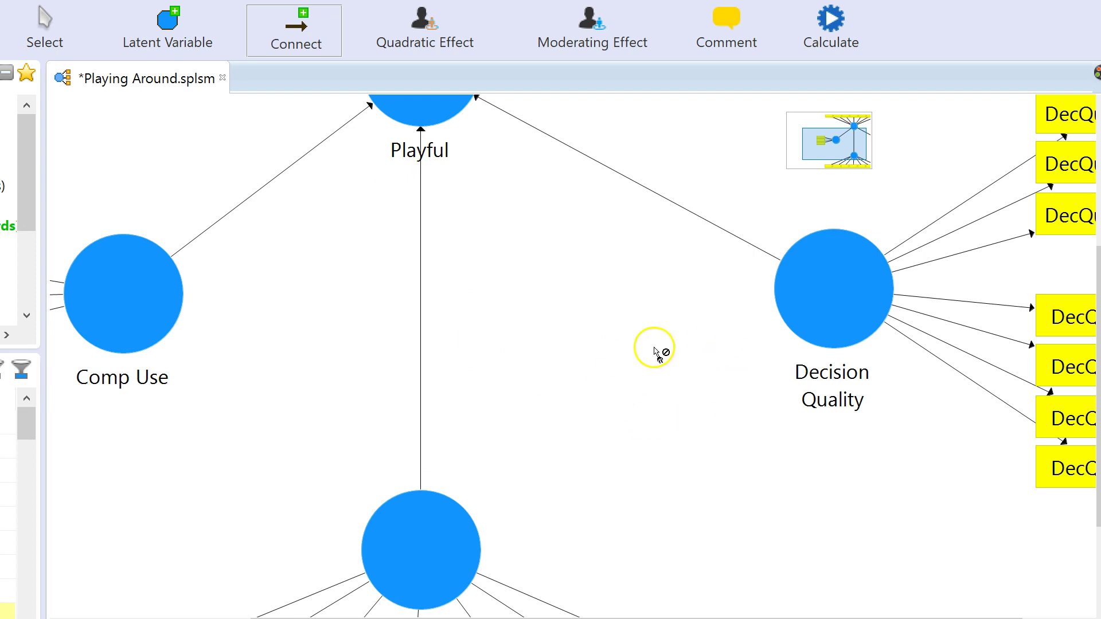
pyautogui.click(842, 28)
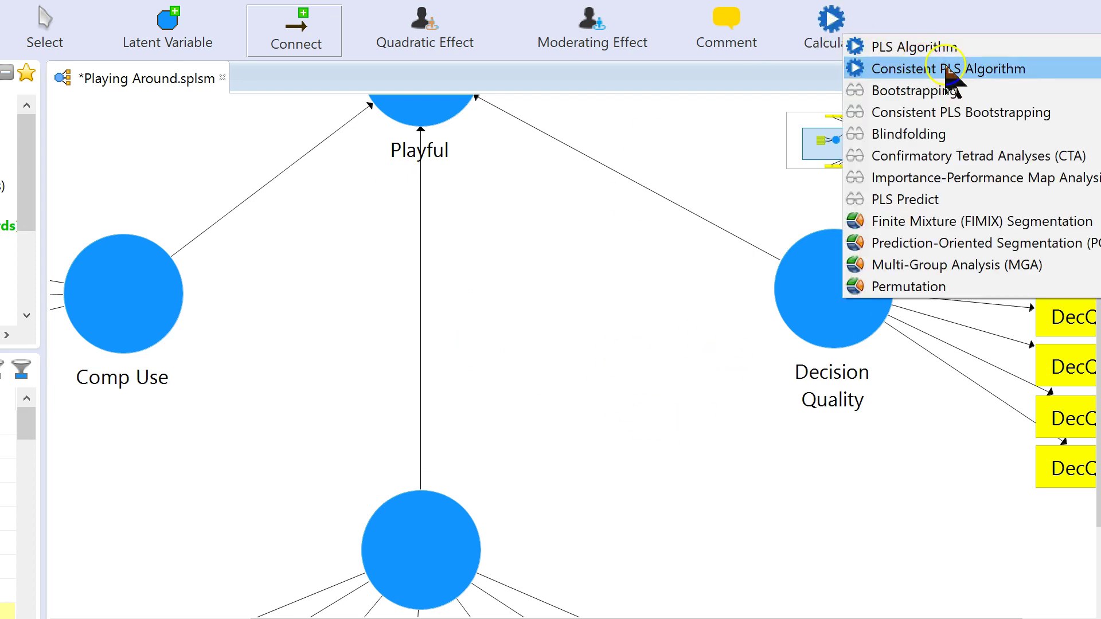
pyautogui.click(969, 69)
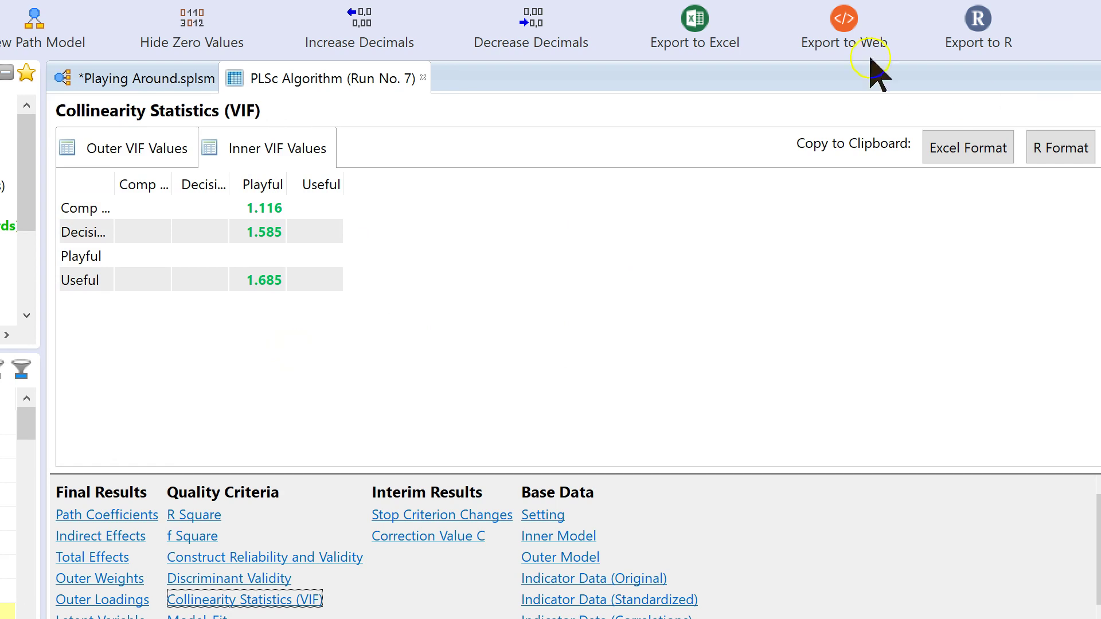
# Step: Replace the paths into Playful with paths from all other constructs into Comp Use
pyautogui.click(146, 78)
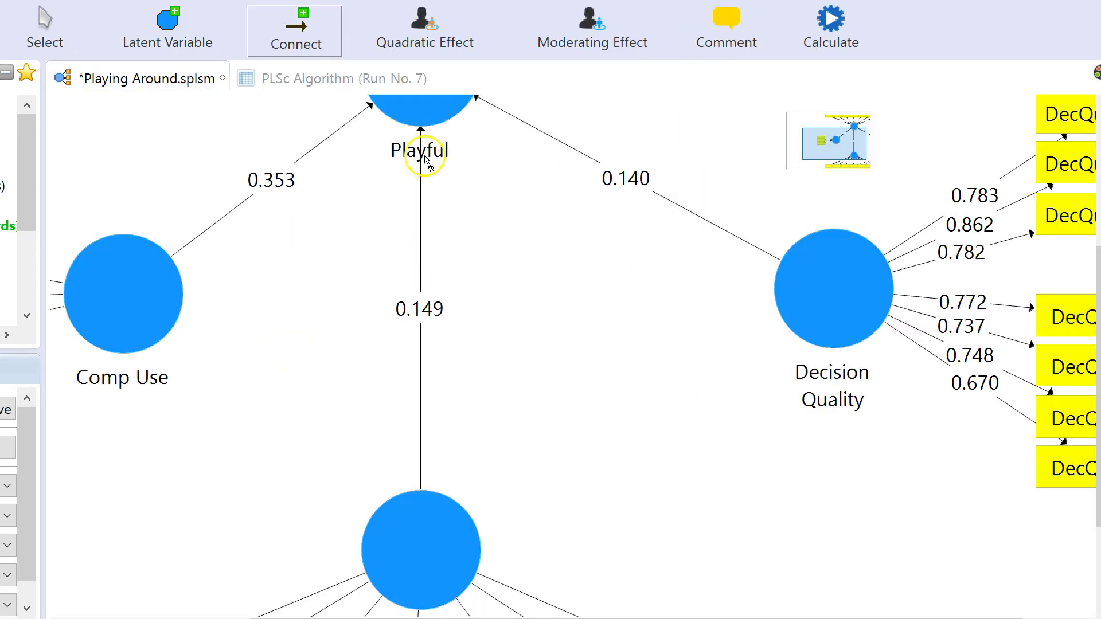
pyautogui.click(270, 182)
pyautogui.click(310, 42)
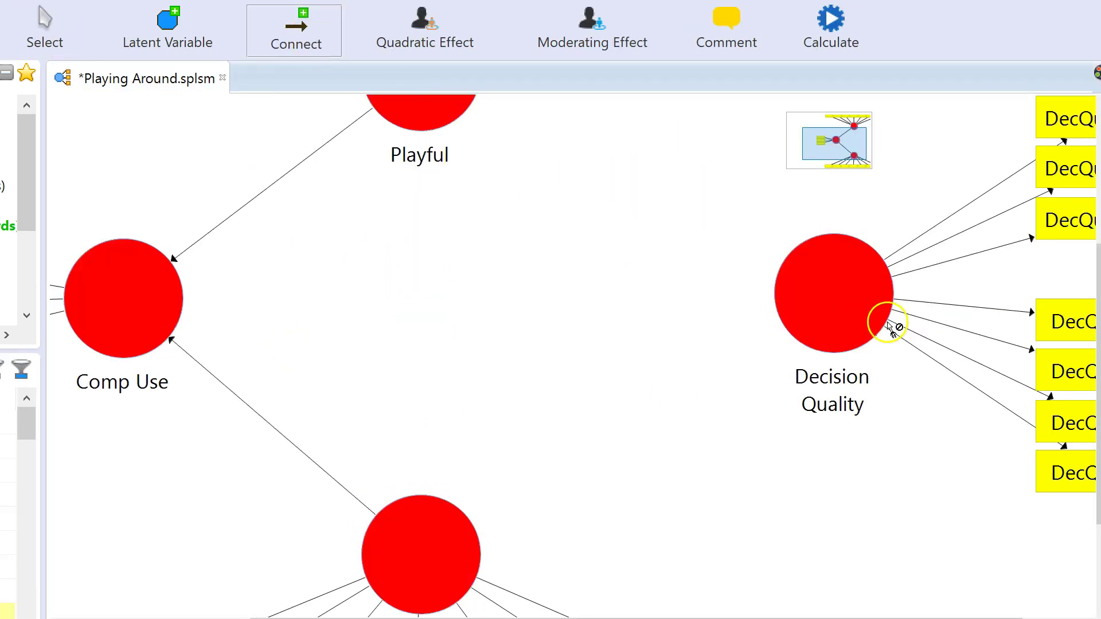
pyautogui.click(877, 315)
pyautogui.click(136, 297)
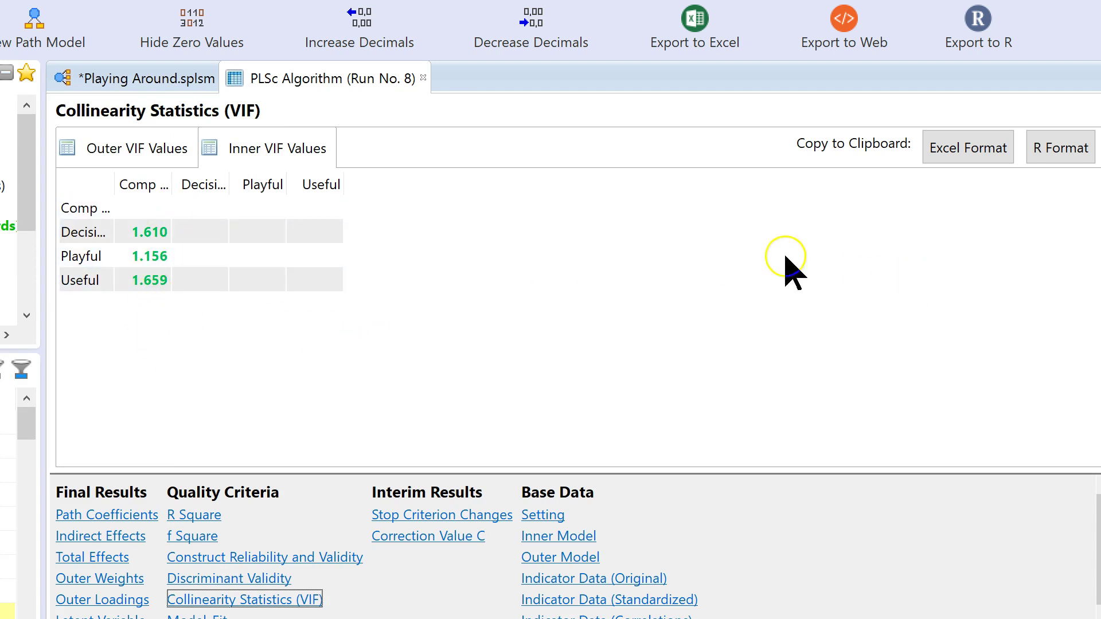
# Step: Remove the Comp Use→Decision Quality path and connect Comp Use, Decision Quality and Playful into Useful
pyautogui.click(108, 83)
pyautogui.click(354, 297)
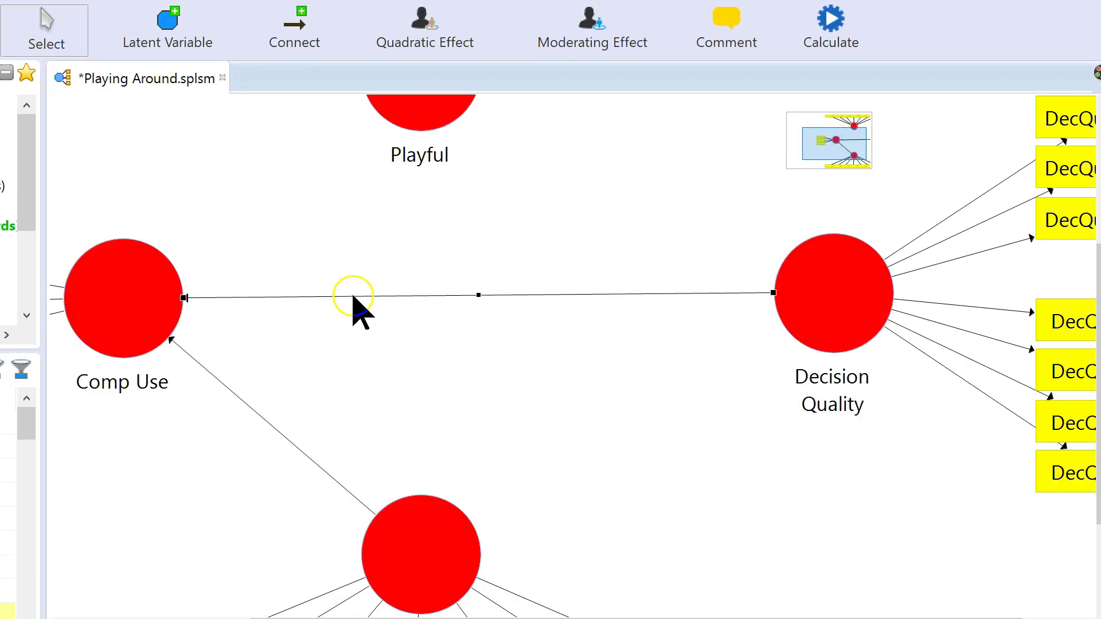
pyautogui.press('Delete')
pyautogui.click(294, 28)
pyautogui.click(420, 115)
pyautogui.click(421, 516)
pyautogui.click(123, 298)
pyautogui.click(402, 533)
pyautogui.click(833, 292)
pyautogui.click(428, 559)
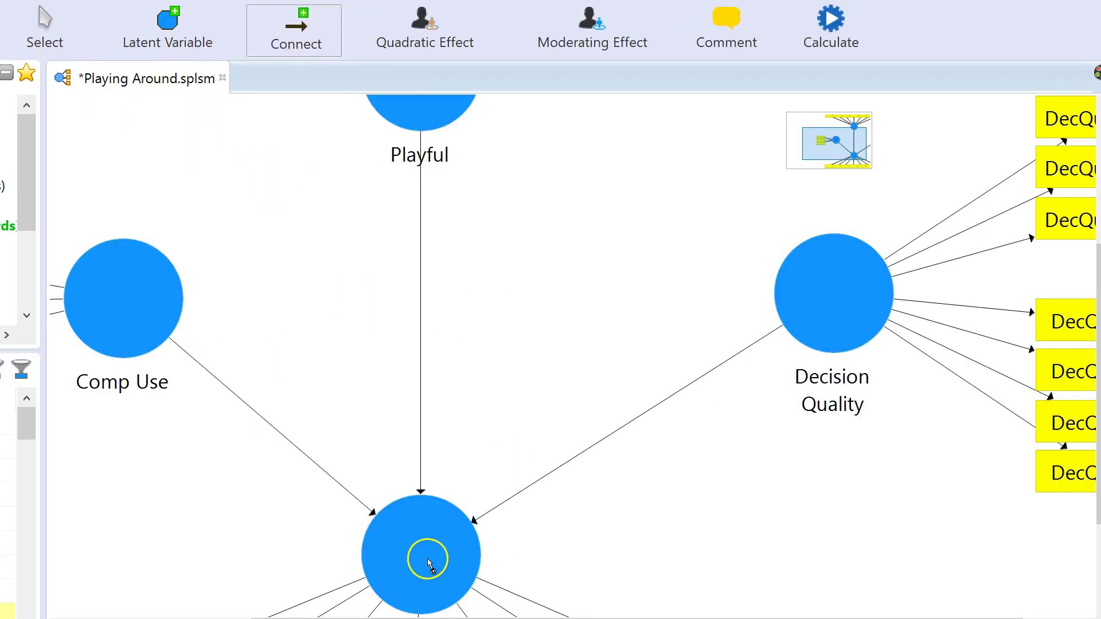
# Step: Run consistent PLS (Run No. 9) and show its collinearity statistics for Useful
pyautogui.click(831, 23)
pyautogui.click(890, 67)
pyautogui.click(1007, 526)
pyautogui.click(246, 600)
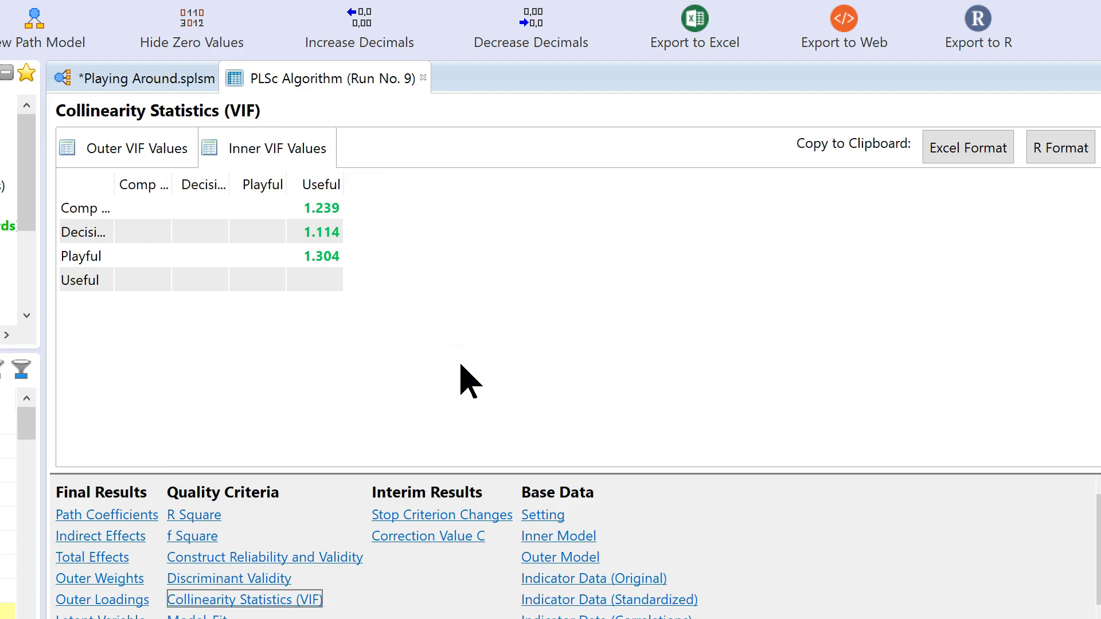